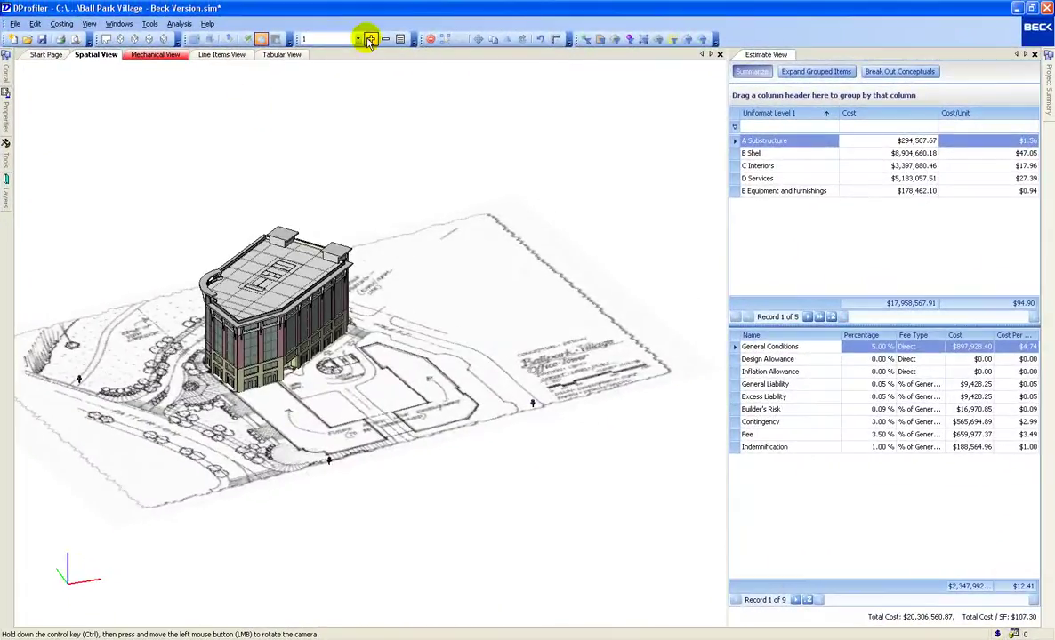
View the Ball Park Village model at levels 2, 3 and 4, then return to level 1.
left_click(359, 39)
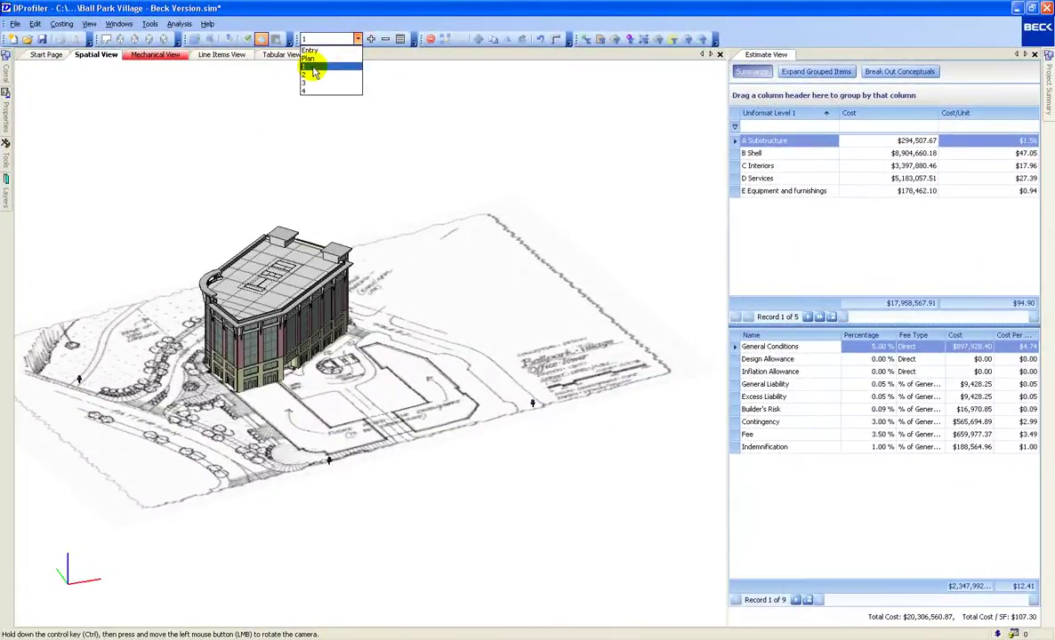
left_click(314, 74)
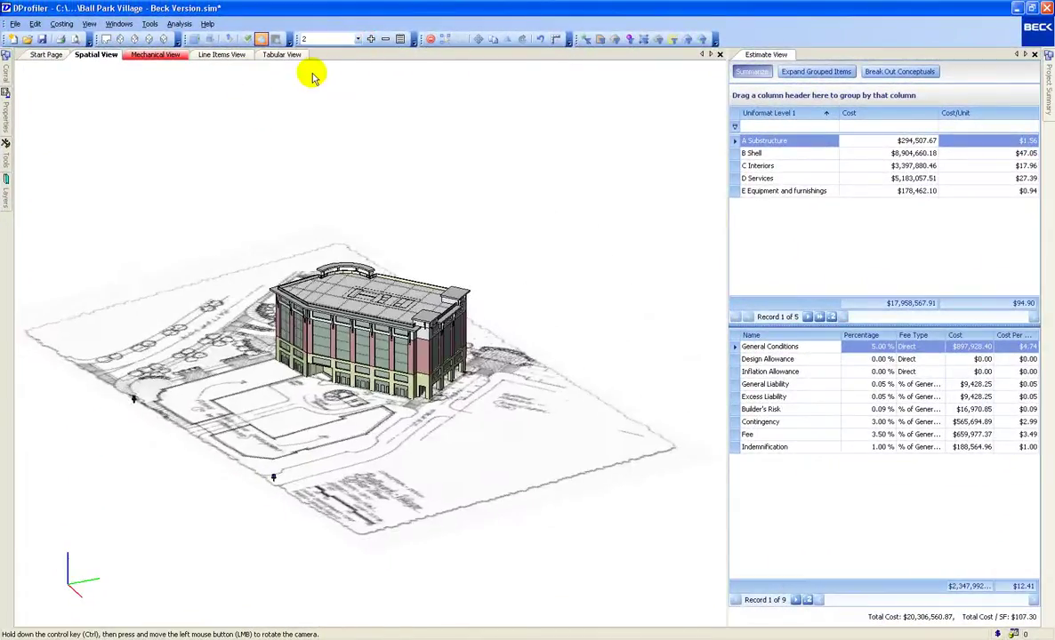
left_click(358, 39)
left_click(334, 82)
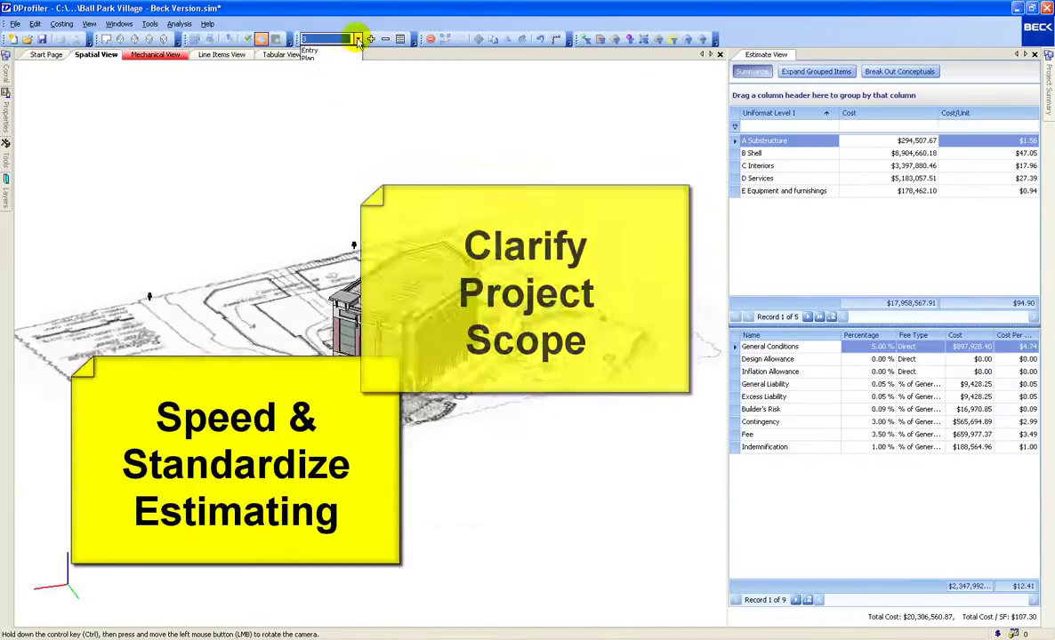
left_click(359, 40)
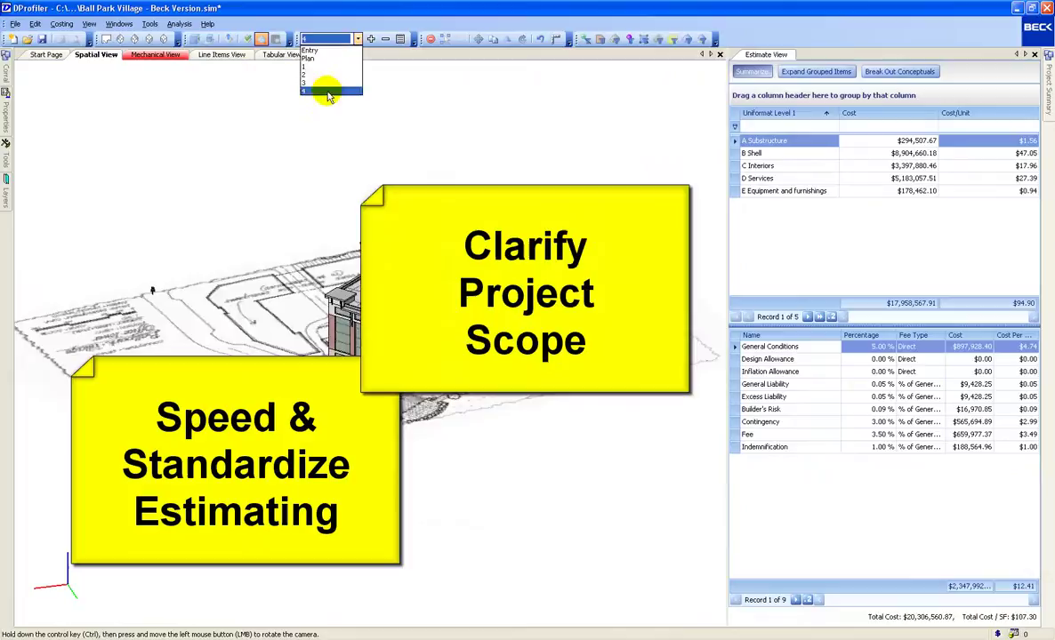
left_click(329, 90)
left_click(359, 40)
left_click(323, 65)
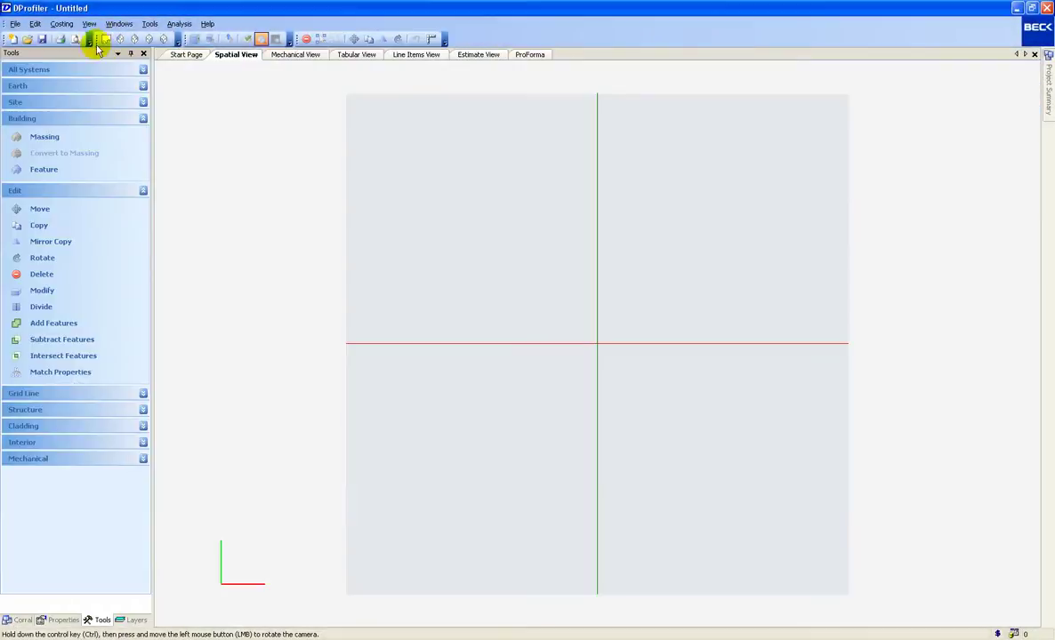
Import the Ballpark Village site plan as an image.
left_click(14, 24)
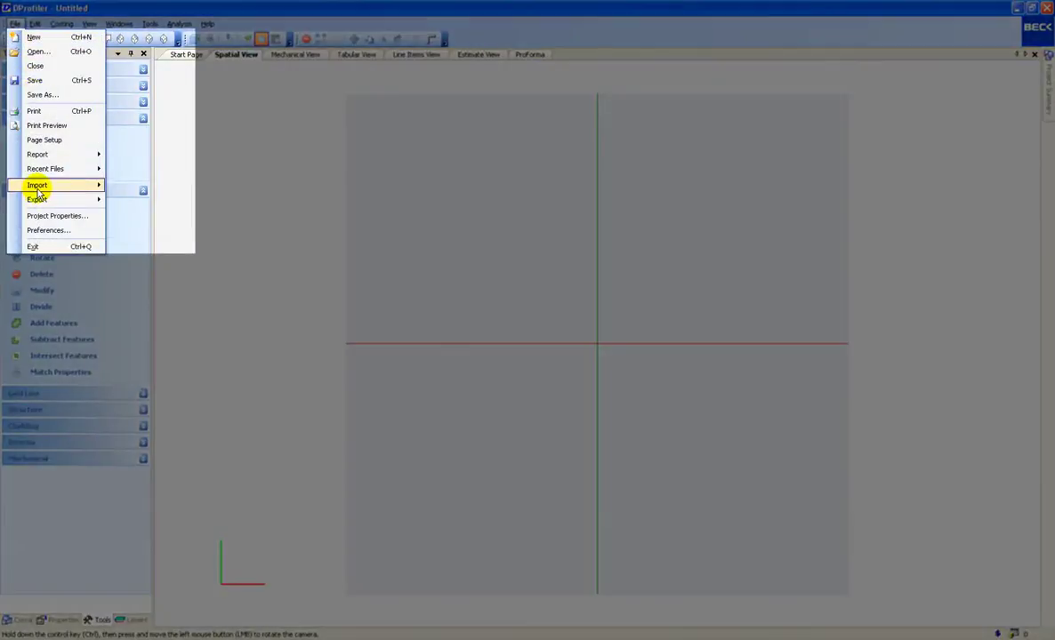
mouse_move(40, 187)
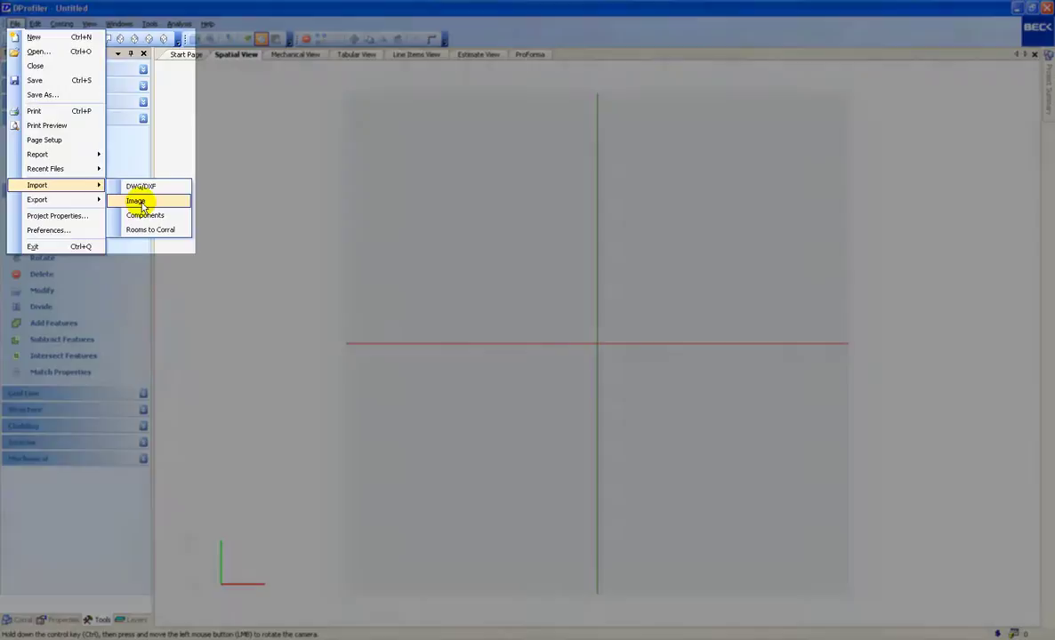
left_click(136, 201)
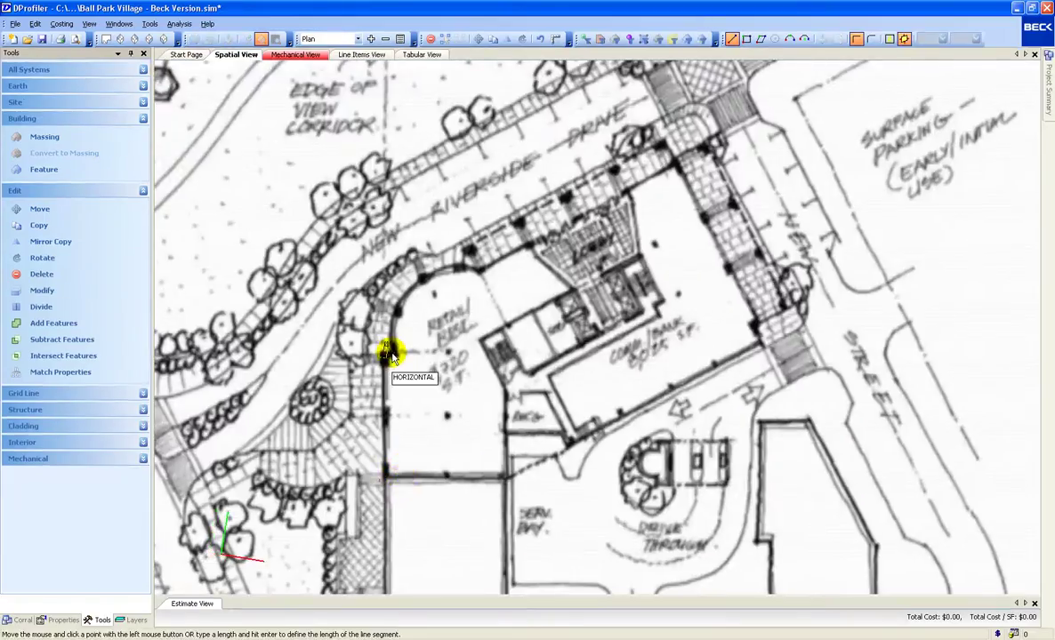
Trace the building footprint with straight and arc edges and close it into a mass.
left_click(389, 354)
key("a")
left_click(450, 272)
left_click(708, 143)
left_click(761, 351)
left_click(503, 481)
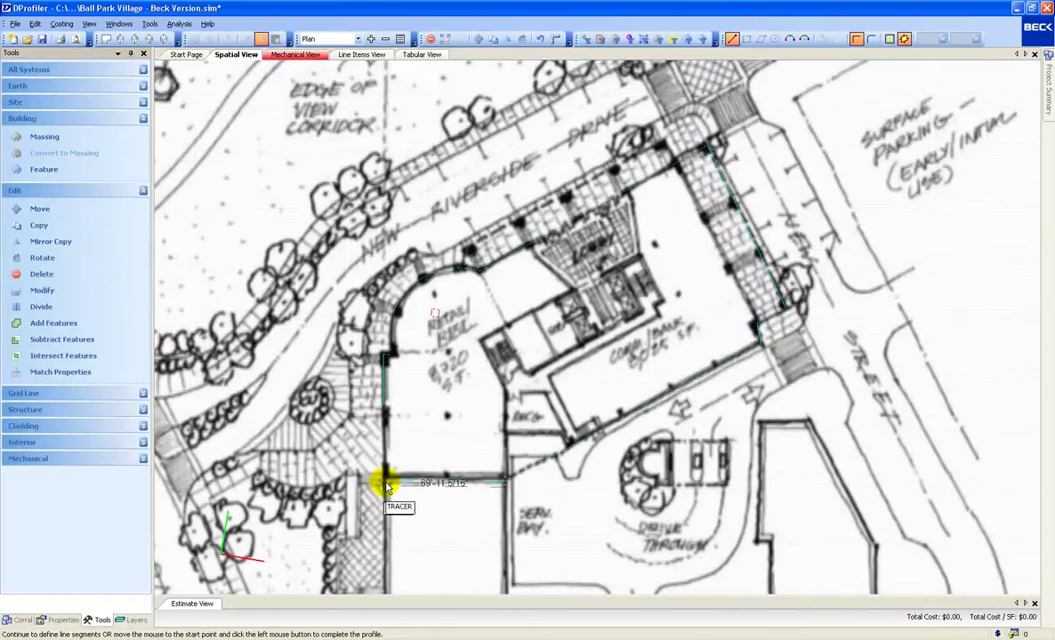
left_click(386, 485)
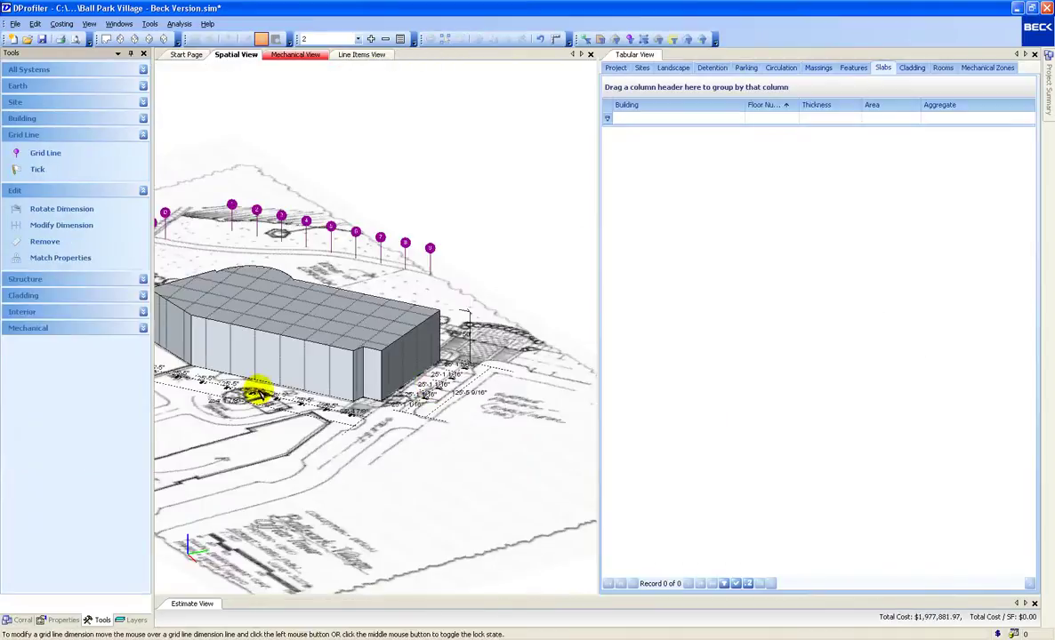
Add a Floor 4 level and set the Floor 2 storey height to 18 feet.
scroll(480, 329, "up", 2)
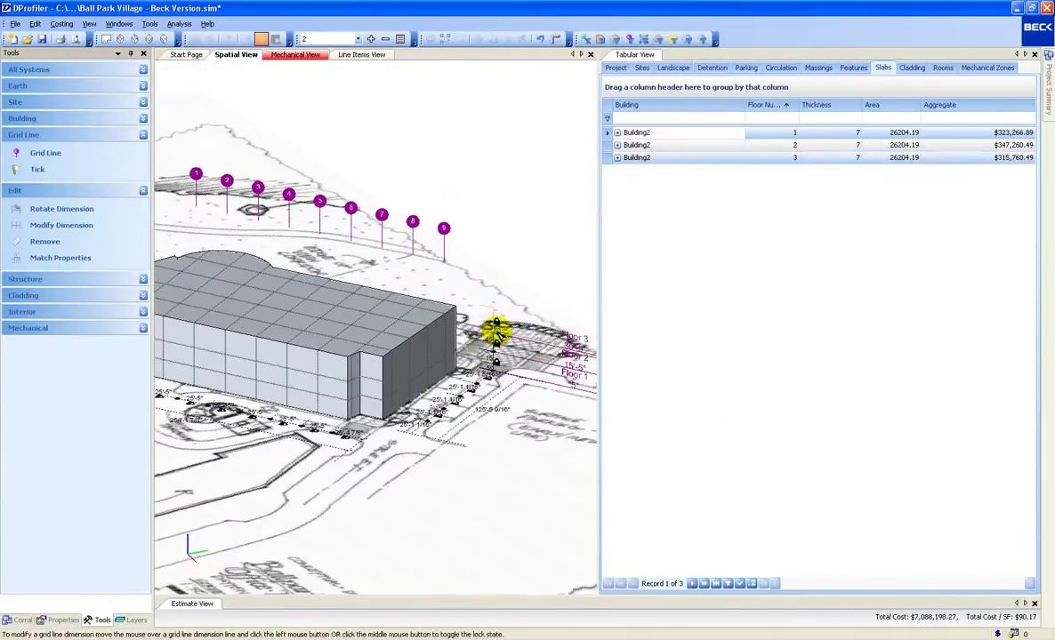
scroll(499, 328, "up", 2)
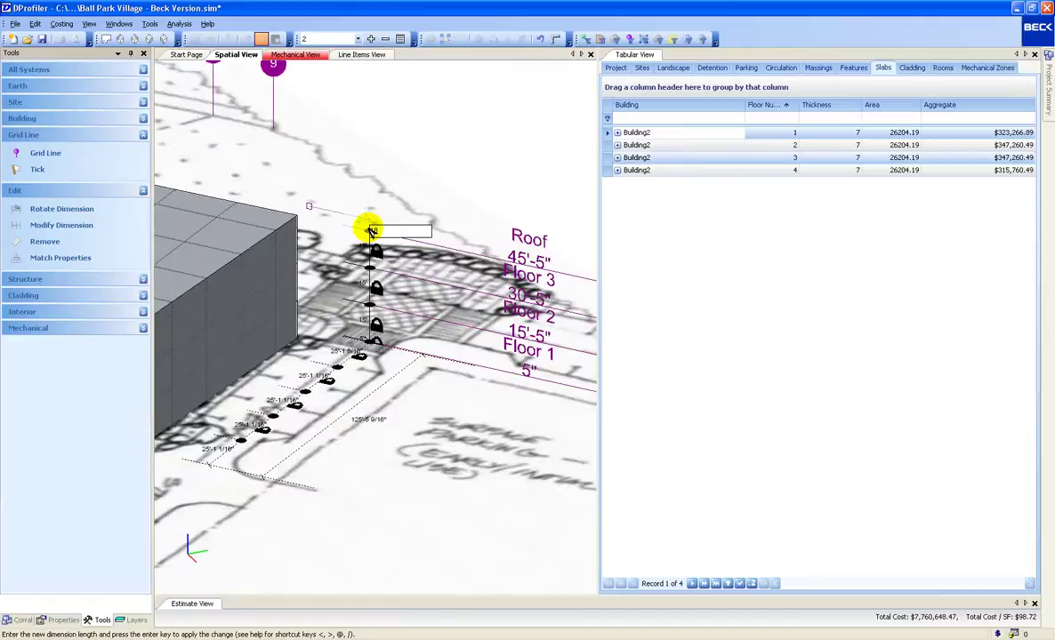
key("Return")
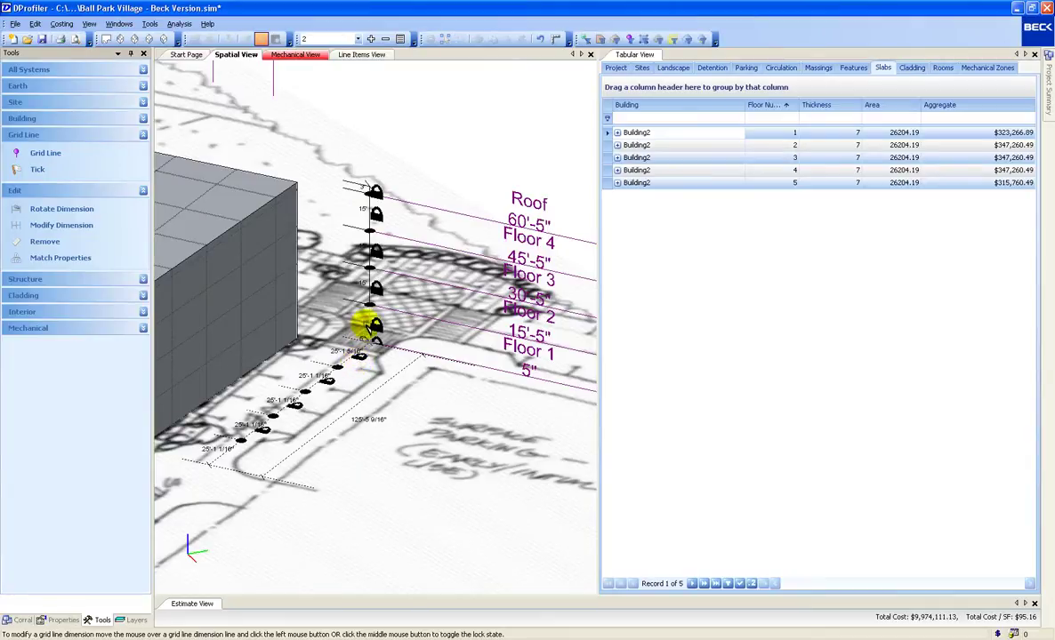
left_click(363, 322)
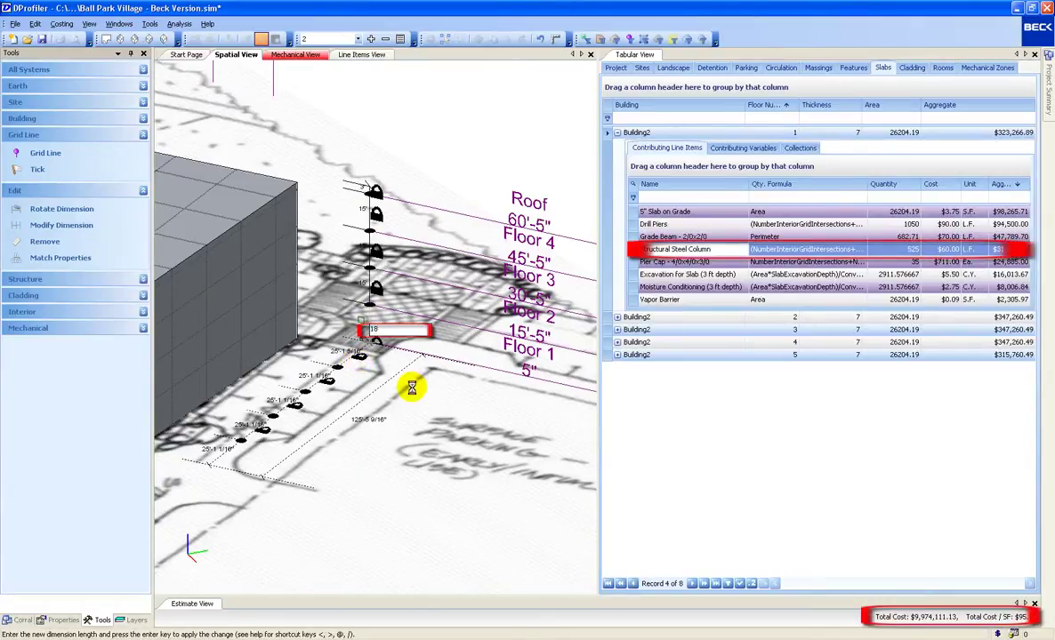
key("Return")
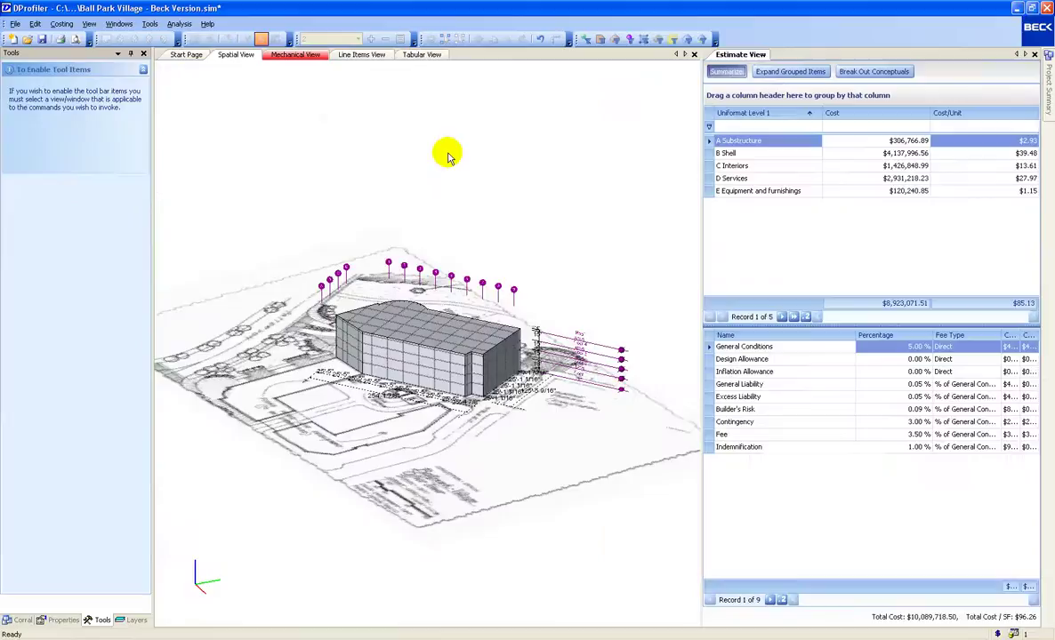
Show the full line-item list and select the stair and elevator shafts.
left_click(739, 72)
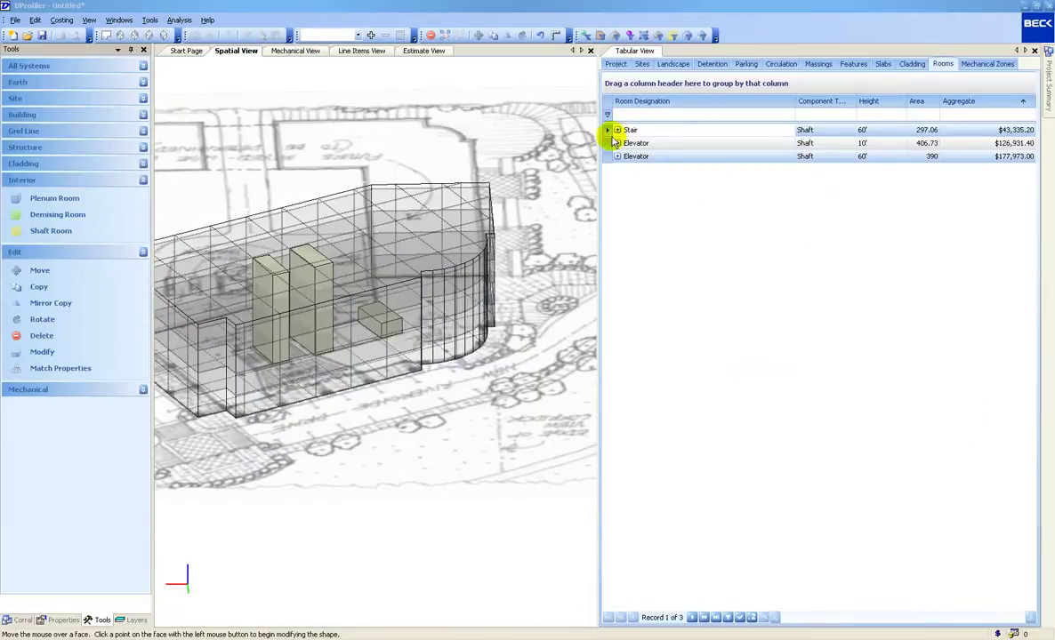
left_click(608, 133)
left_click(610, 143)
left_click(609, 156)
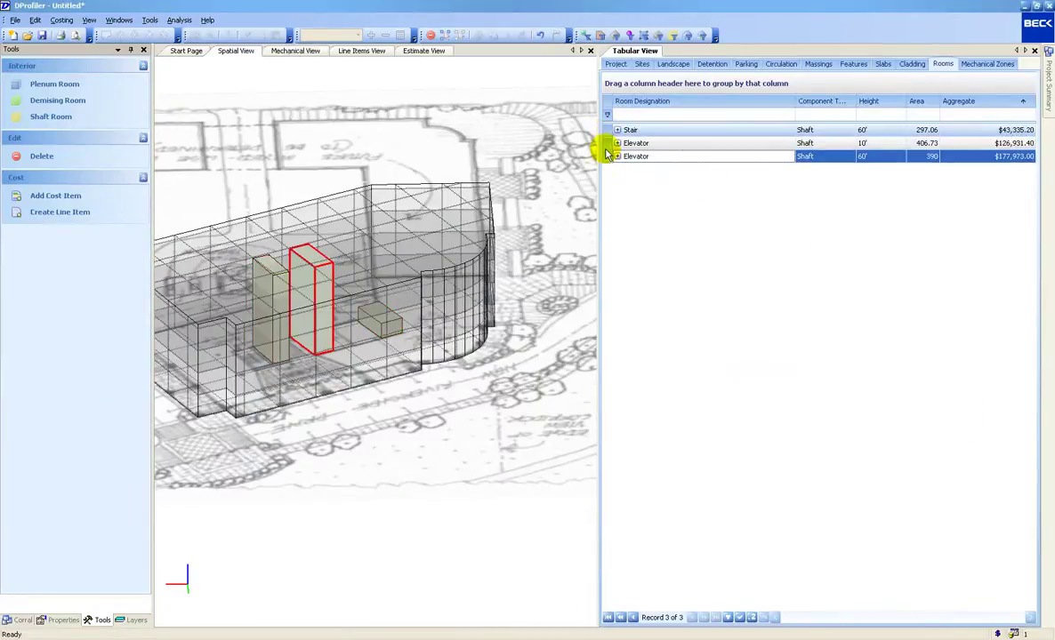
left_click(609, 142)
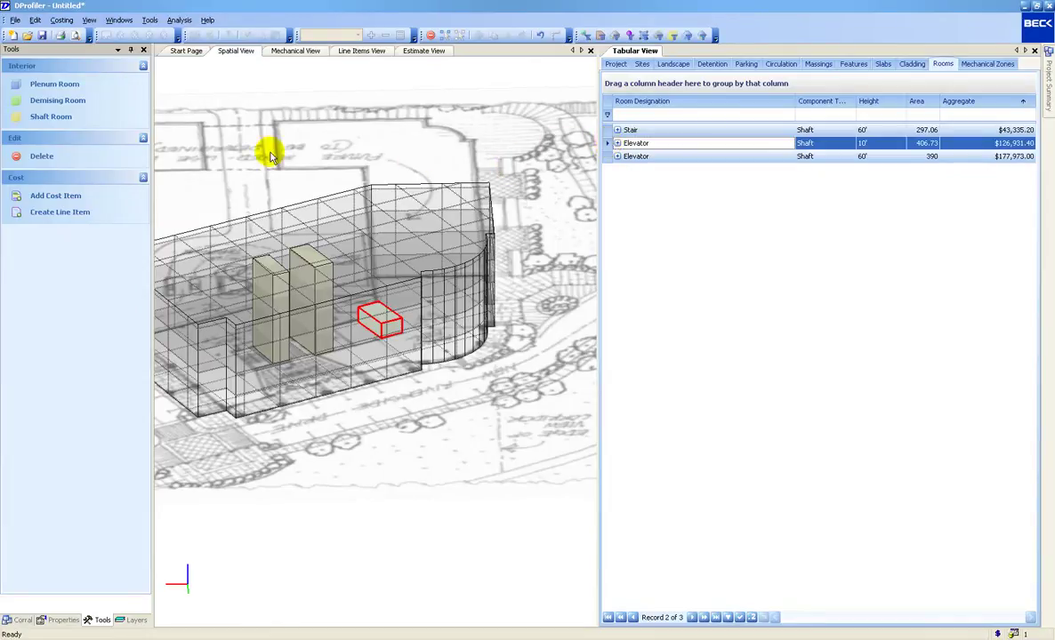
Stretch the short elevator shaft's height with the reshape tool.
left_click(227, 51)
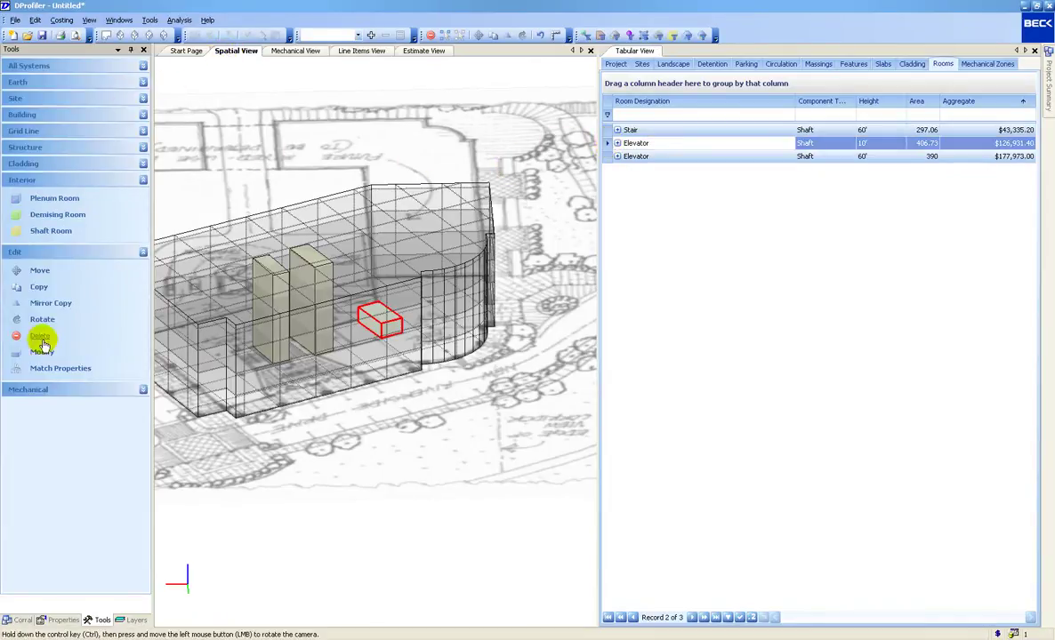
left_click(40, 354)
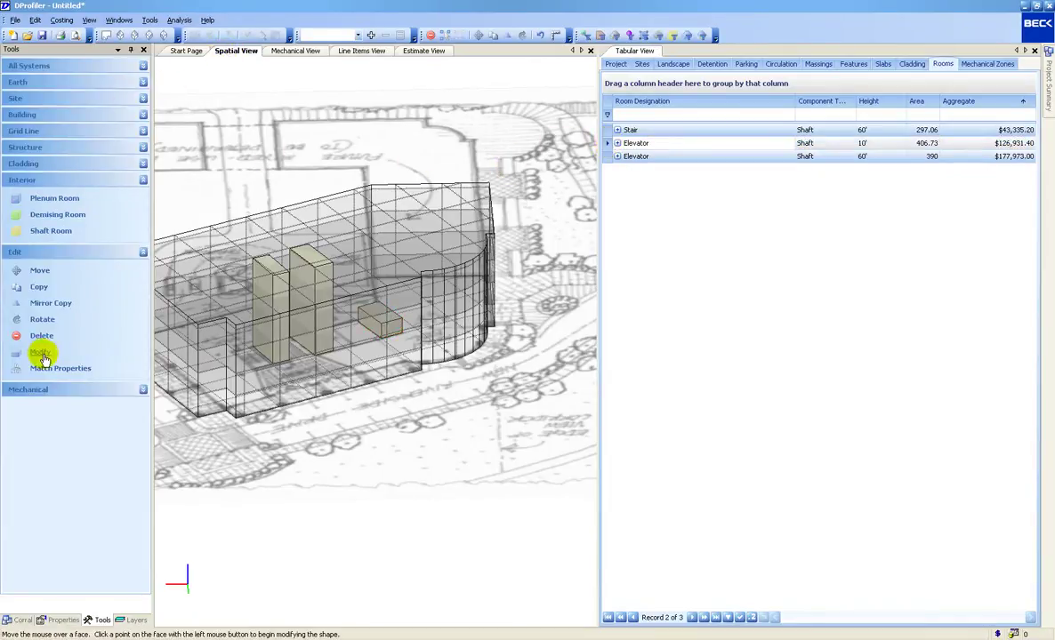
left_click(380, 311)
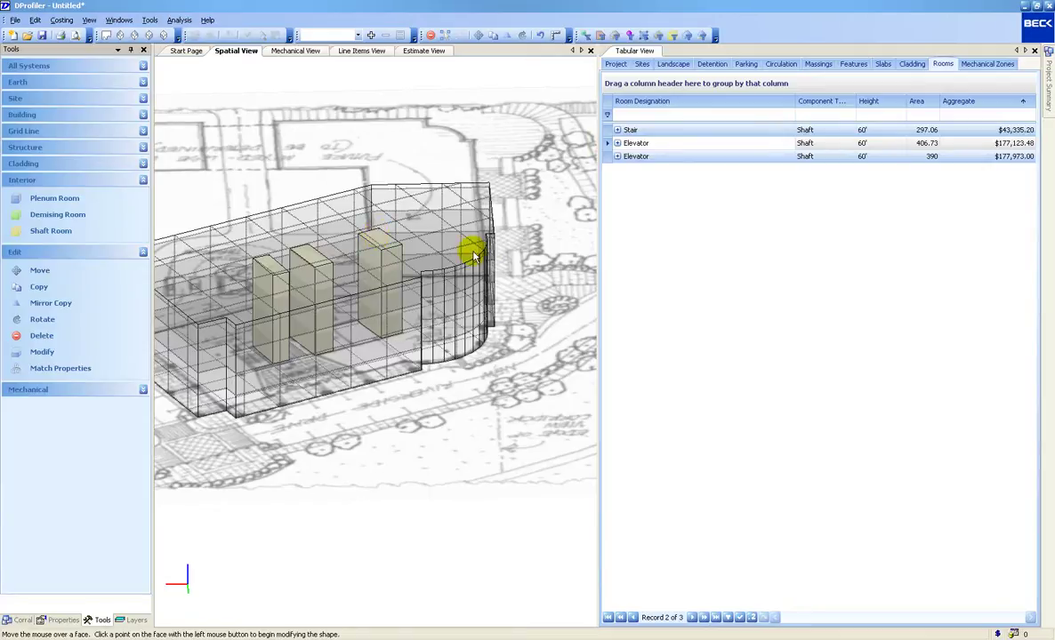
Set the third Elevator's Geared Elevator 4 Stop cost to $95,000.
left_click(619, 158)
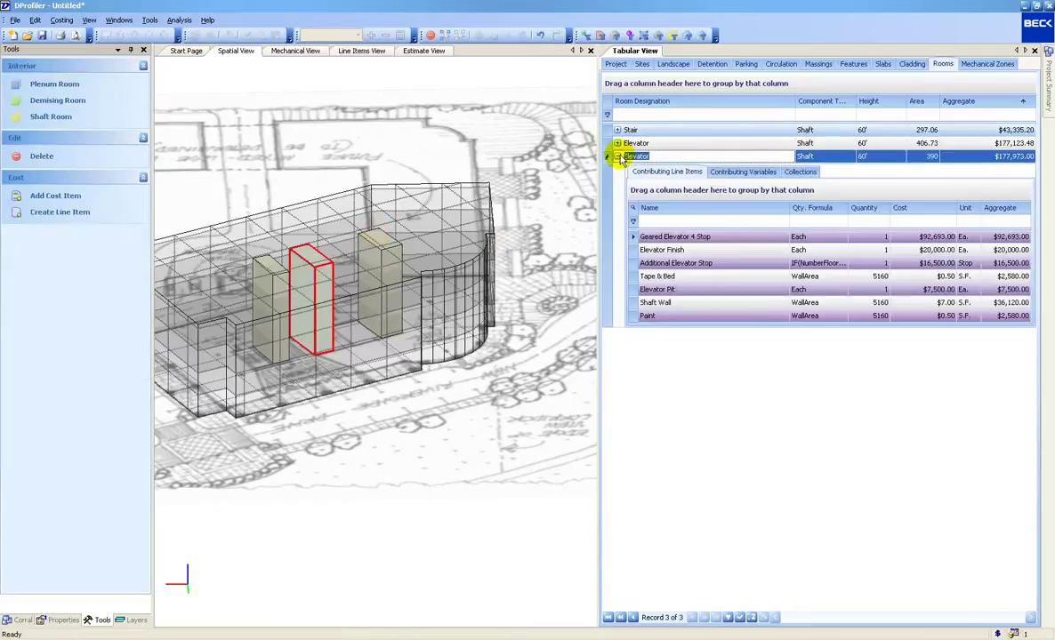
left_click(928, 236)
left_click_drag(927, 237, 969, 242)
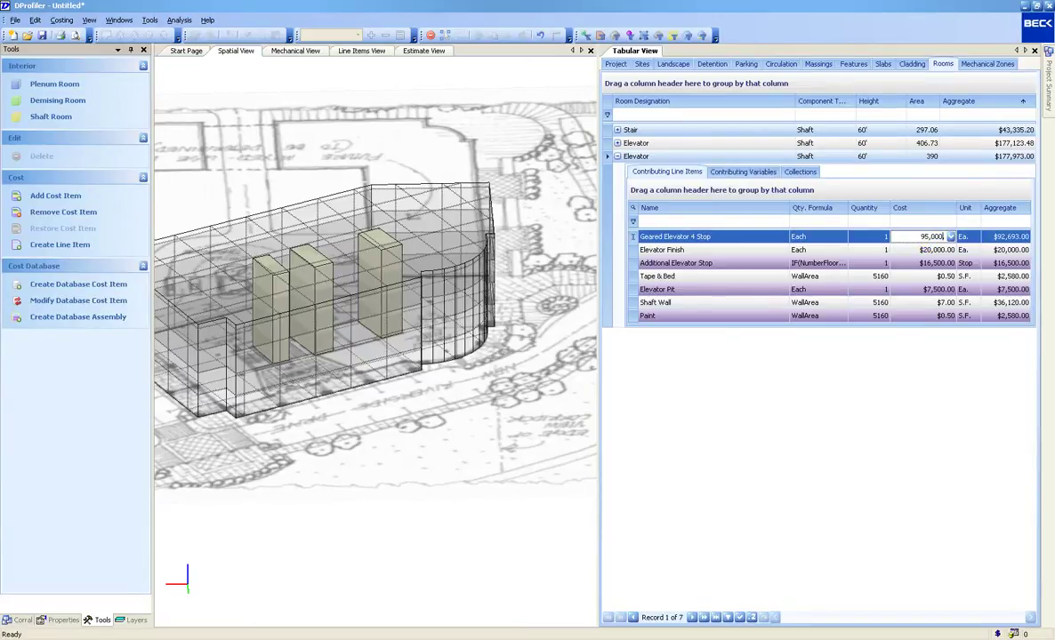
type("95,000.")
key("Return")
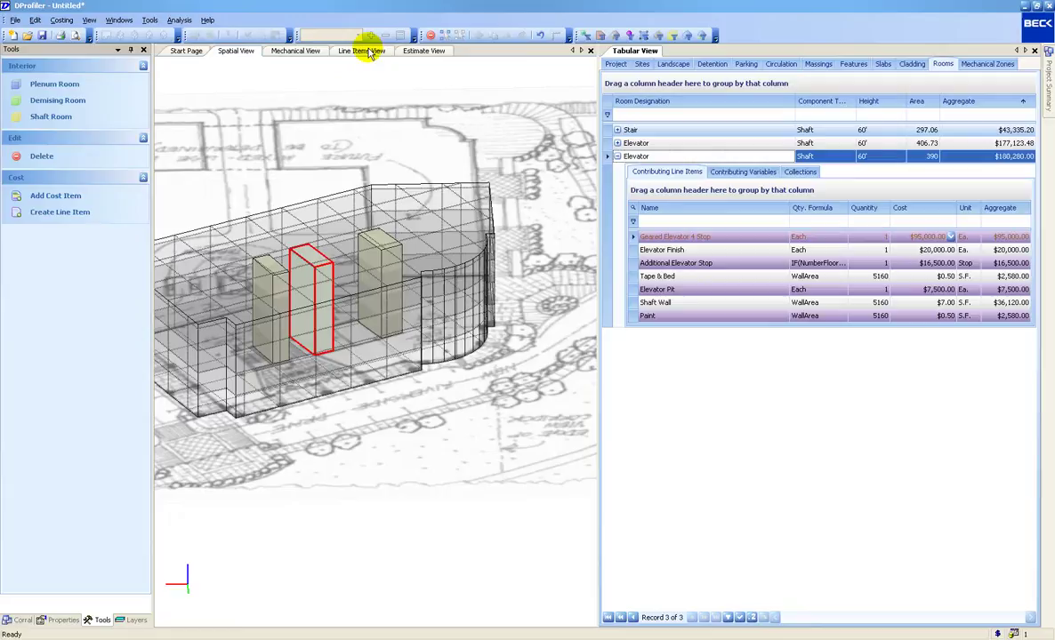
Generate the Cost Report and page forward to page 4, the Services section.
left_click(15, 20)
mouse_move(40, 150)
left_click(132, 152)
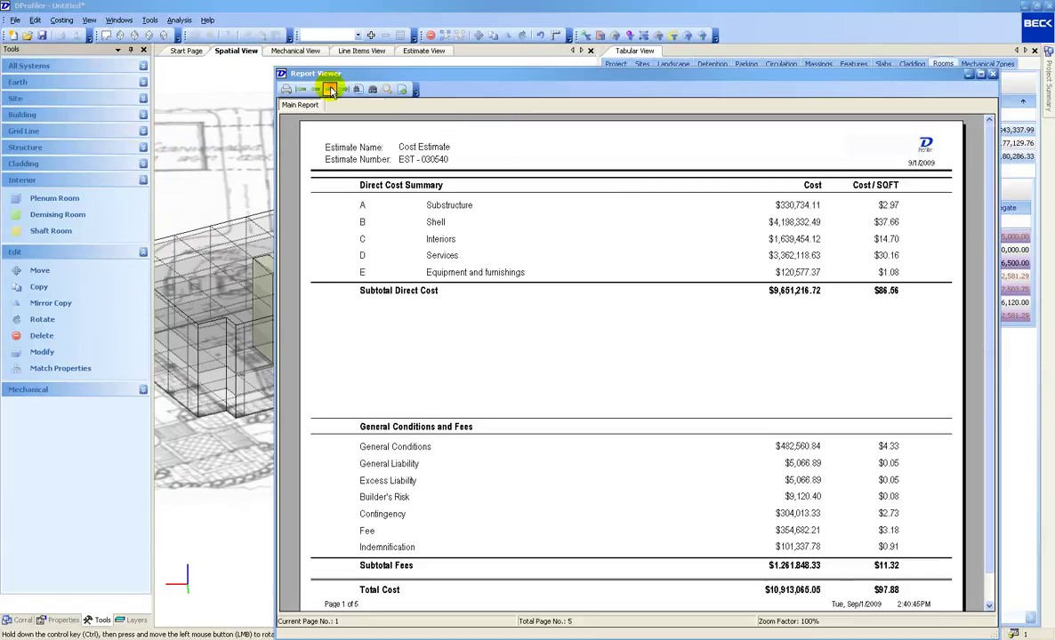
left_click(330, 90)
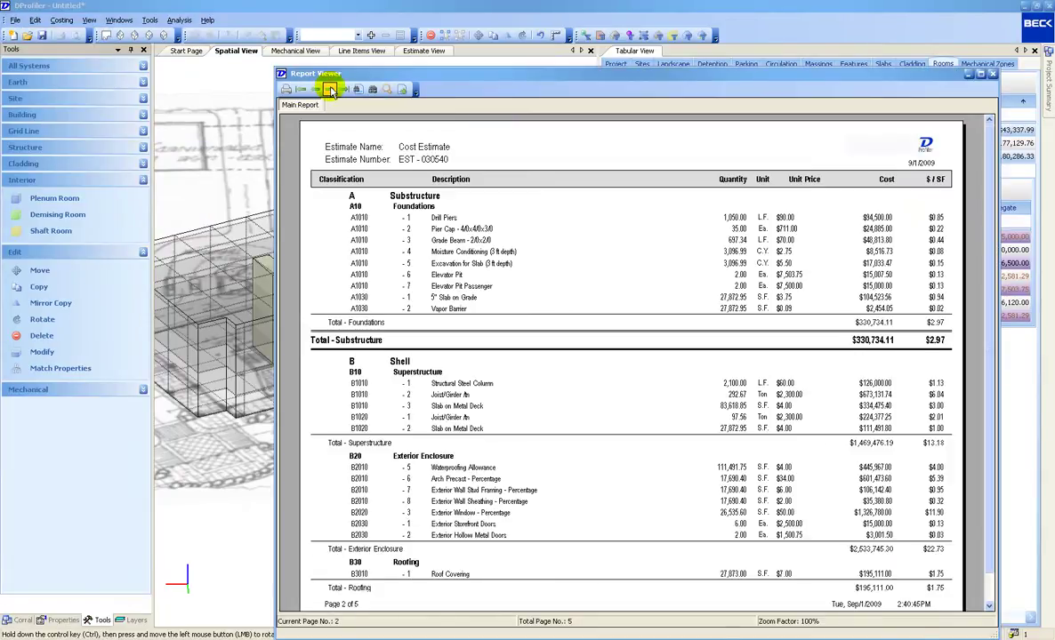
left_click(330, 90)
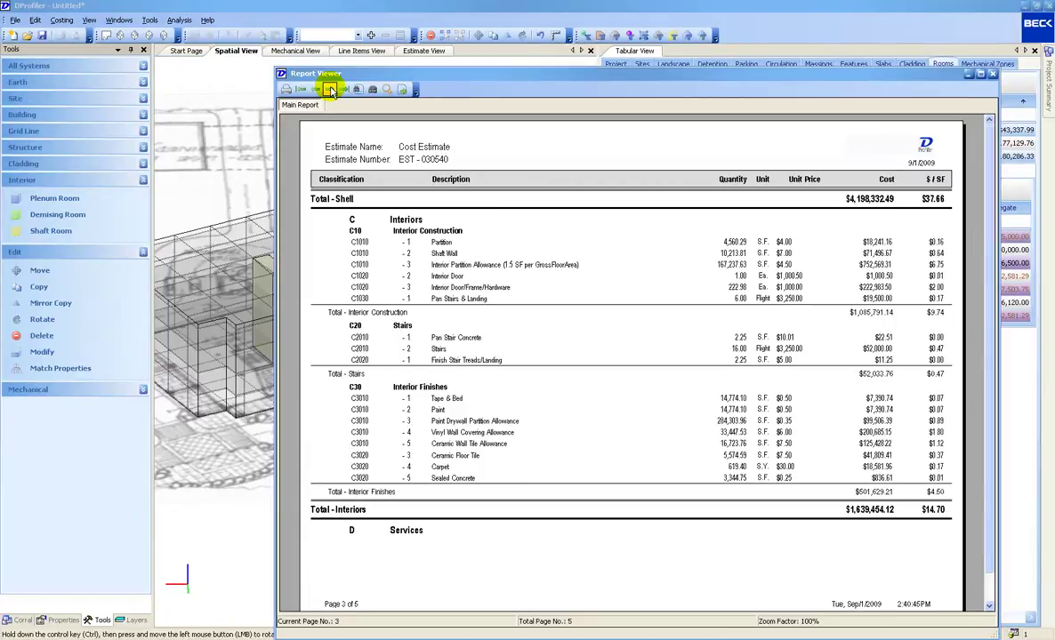
left_click(330, 90)
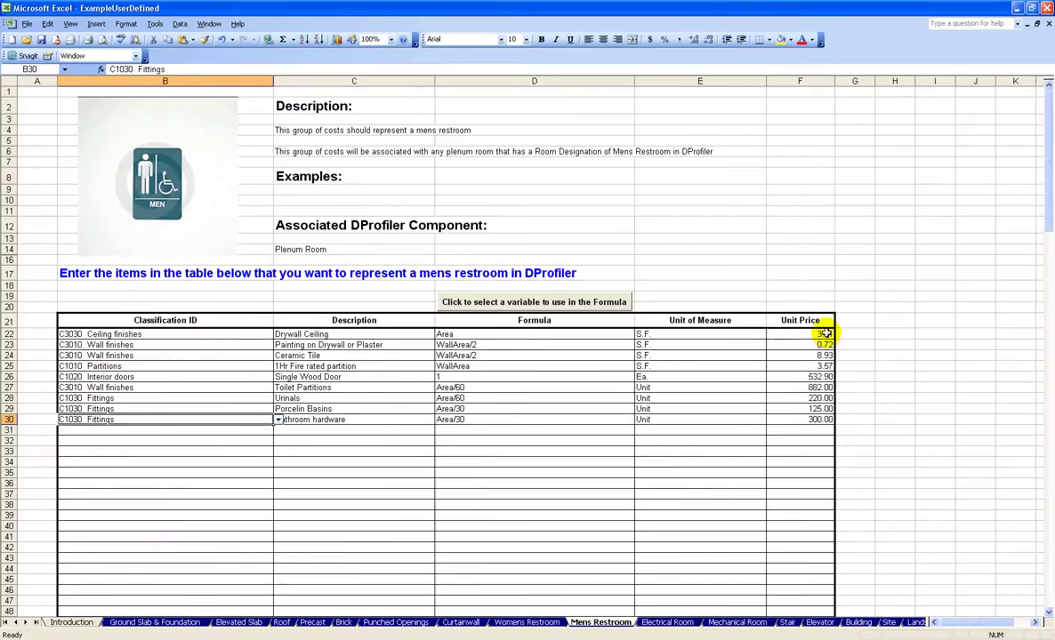
left_click(817, 335)
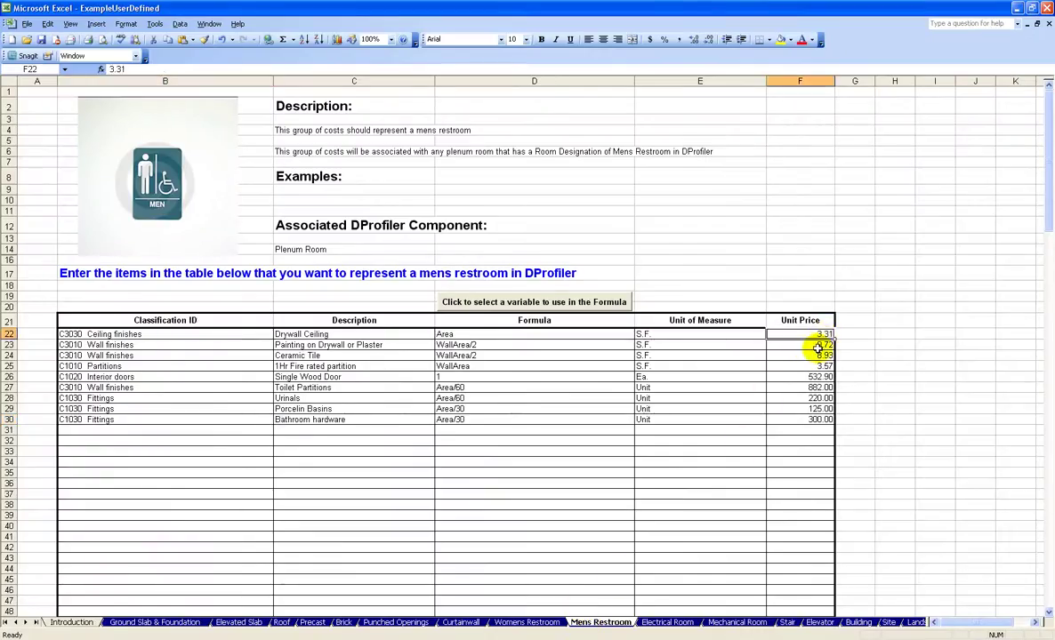
left_click(11, 334)
left_click(11, 356)
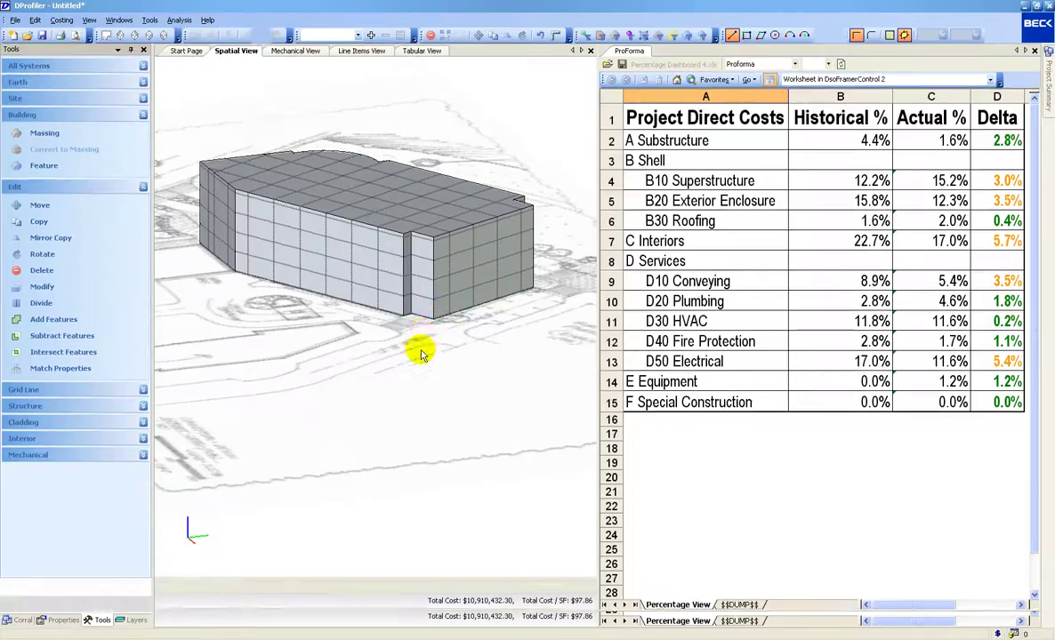
left_click(433, 326)
left_click(547, 307)
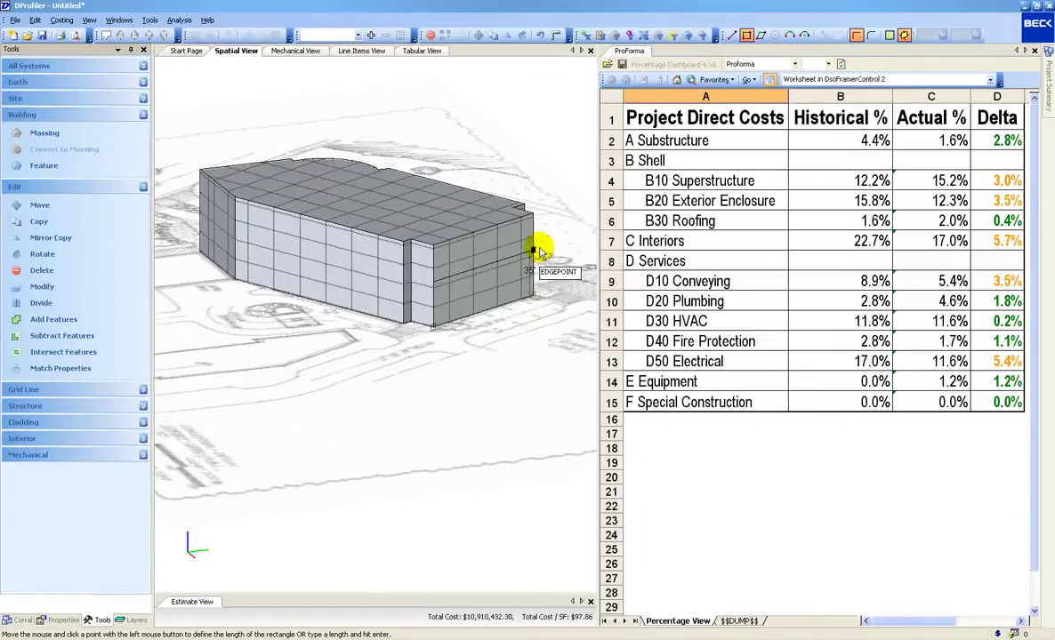
Finish the wall component rectangle and give it a height of 20.
left_click(538, 250)
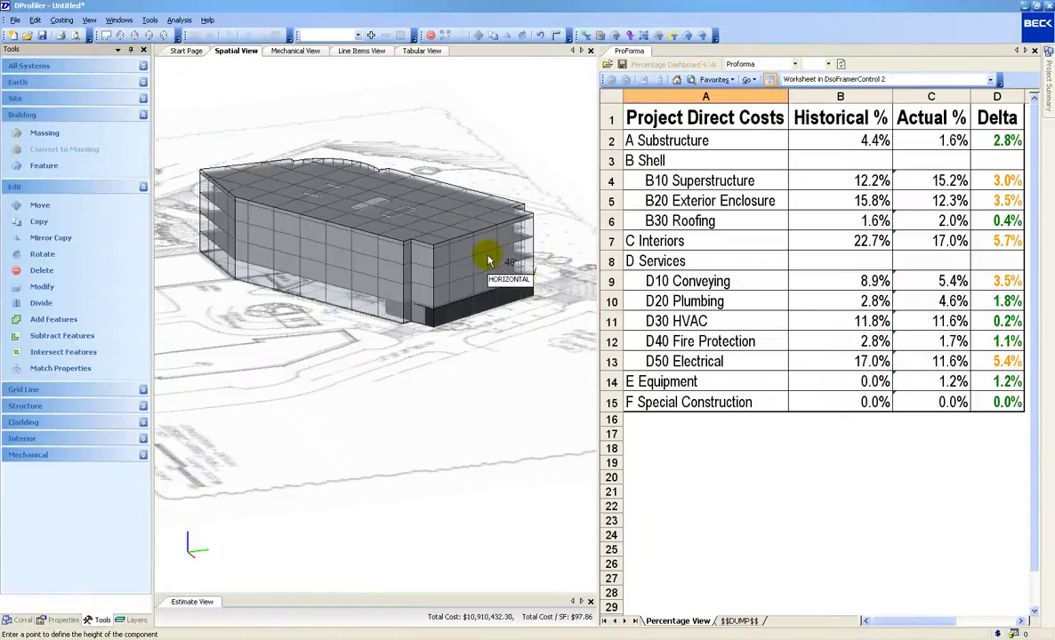
type("20")
key("Return")
middle_click_drag(424, 382, 250, 302)
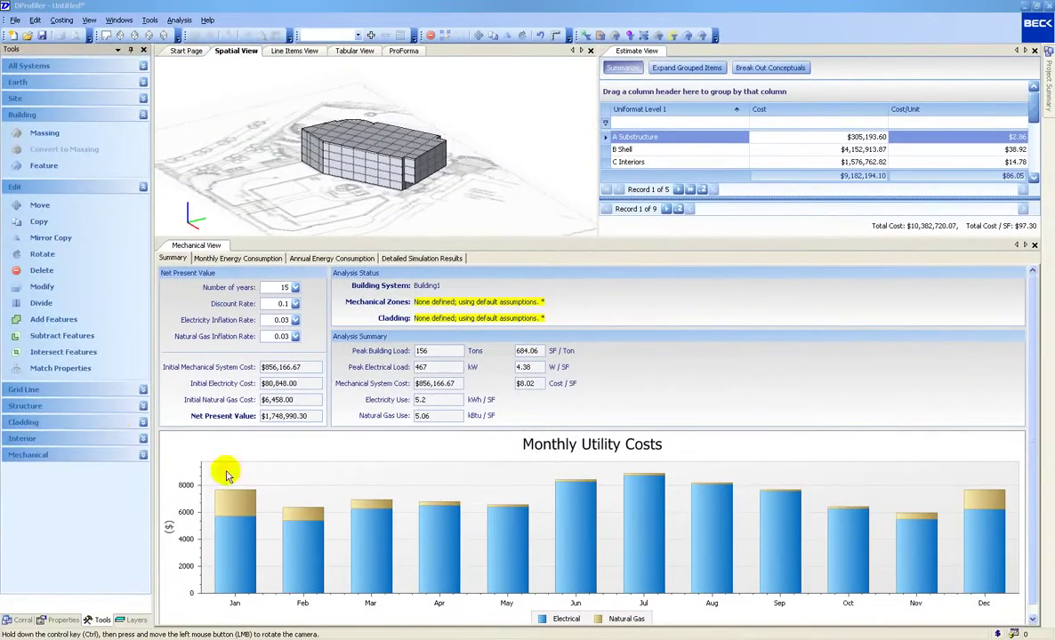
Create a new blended material from the Cladding materials palette.
left_click(22, 422)
left_click(39, 405)
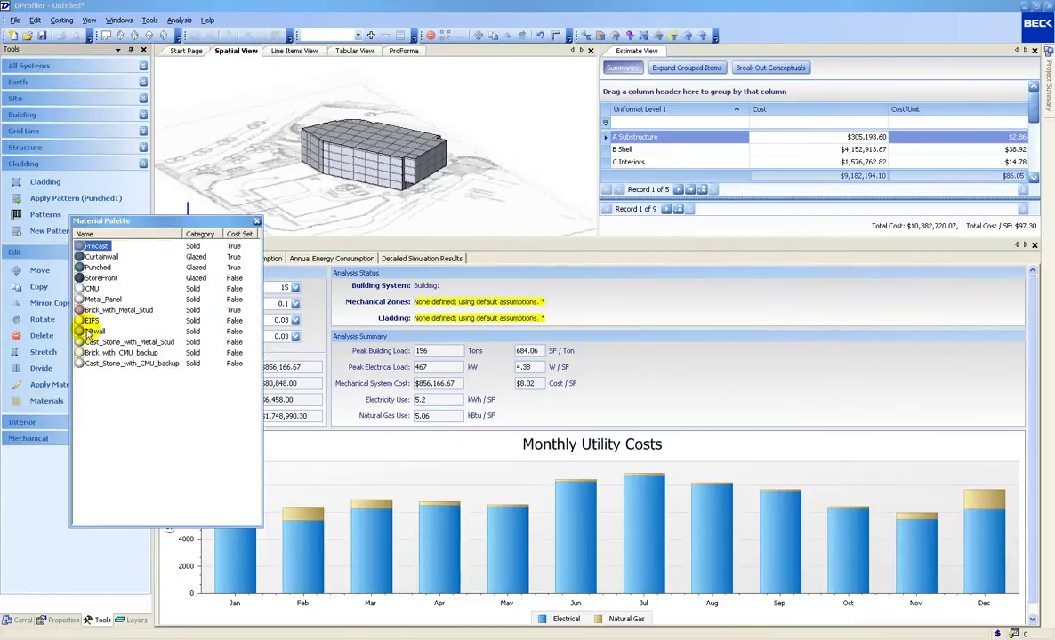
right_click(117, 369)
left_click(145, 379)
Blend Precast at 60% with Curtainwall at 40%.
left_click(435, 261)
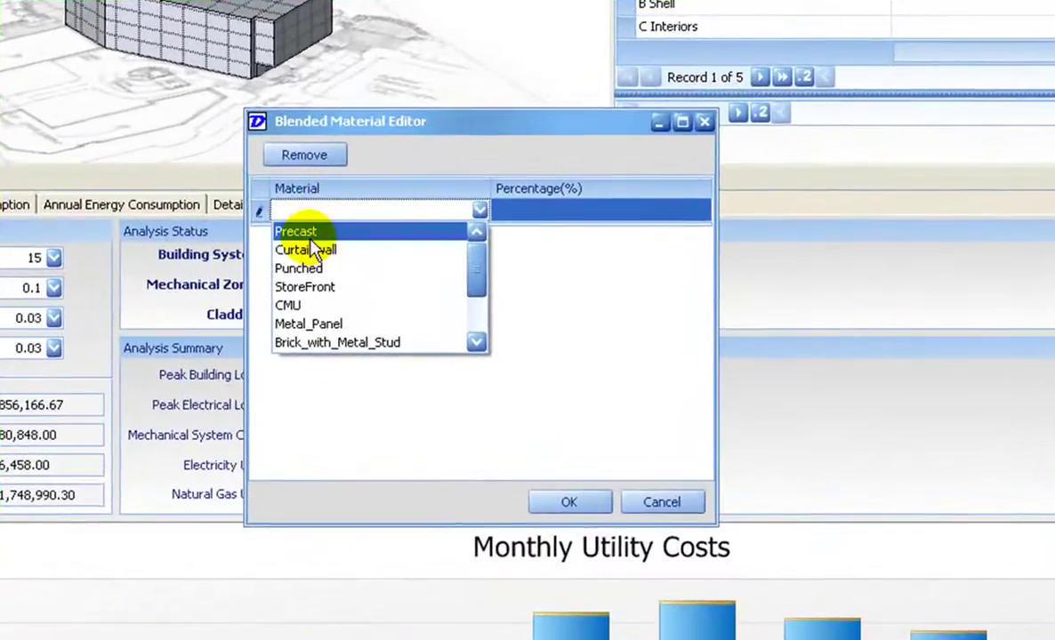
left_click(433, 275)
key("Tab")
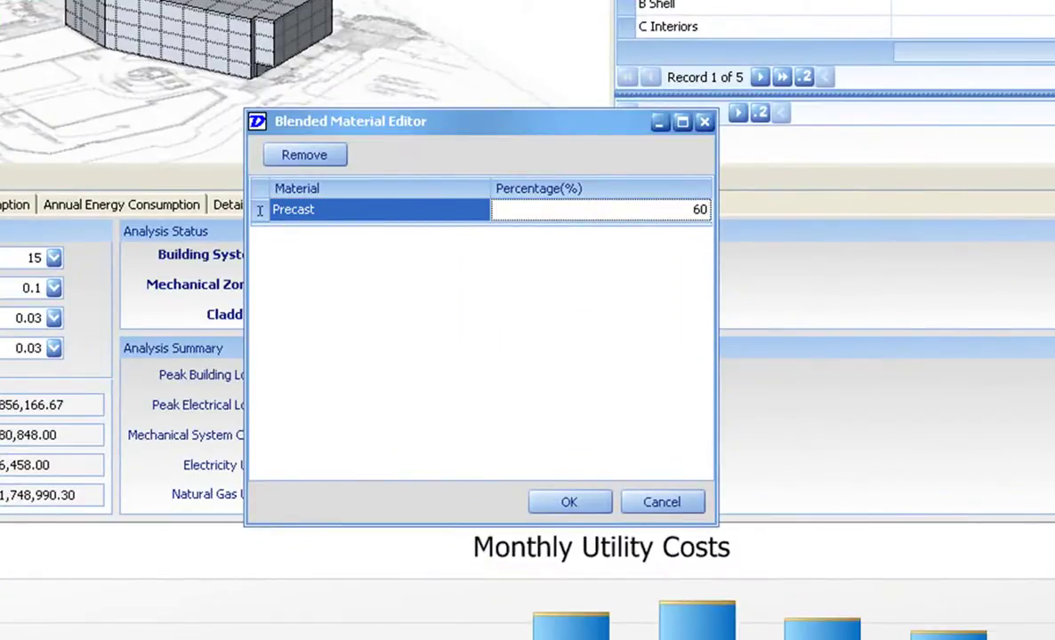
key("Return")
left_click(480, 213)
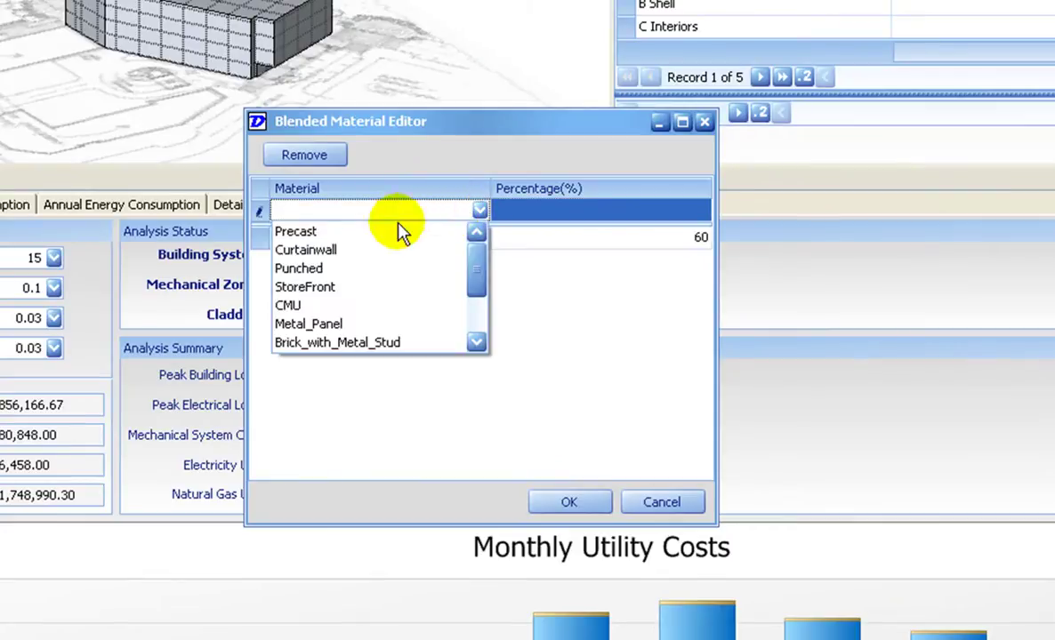
left_click(354, 249)
type("40")
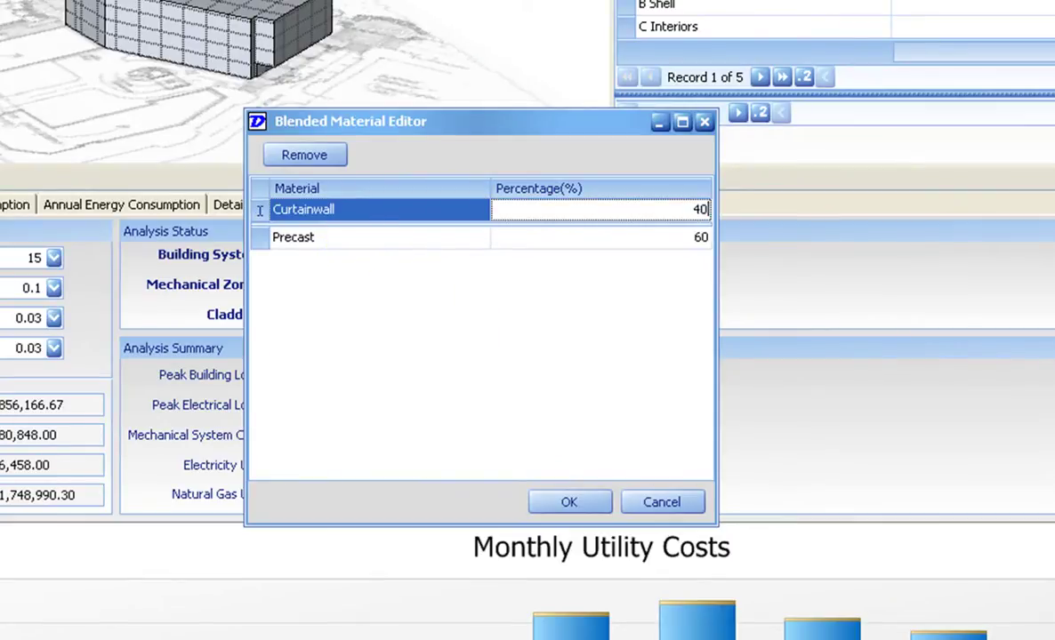
key("Return")
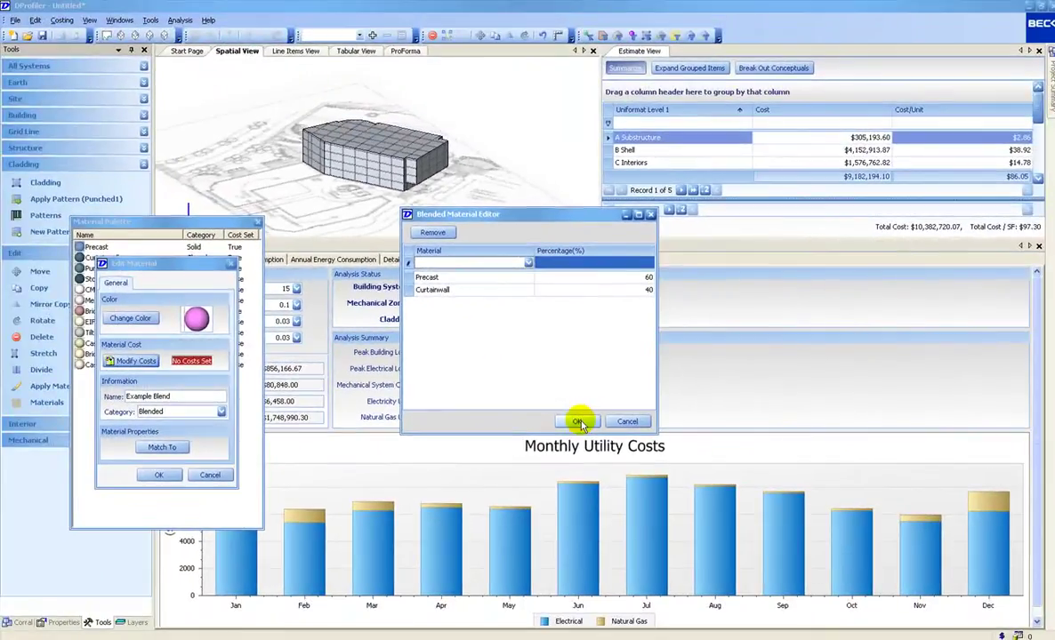
Save the Example Blend material and clad the building with it.
left_click(579, 422)
left_click(159, 475)
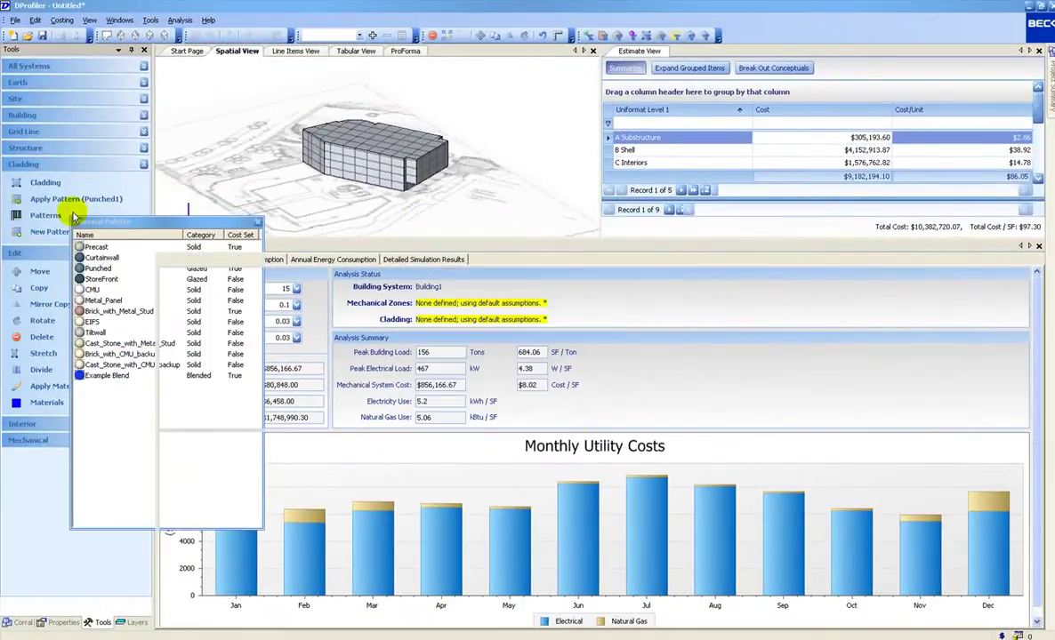
left_click(42, 183)
left_click_drag(422, 179, 337, 177)
Open the Development Proforma and select the total cost and lease rate rows B52:B57.
left_click(89, 20)
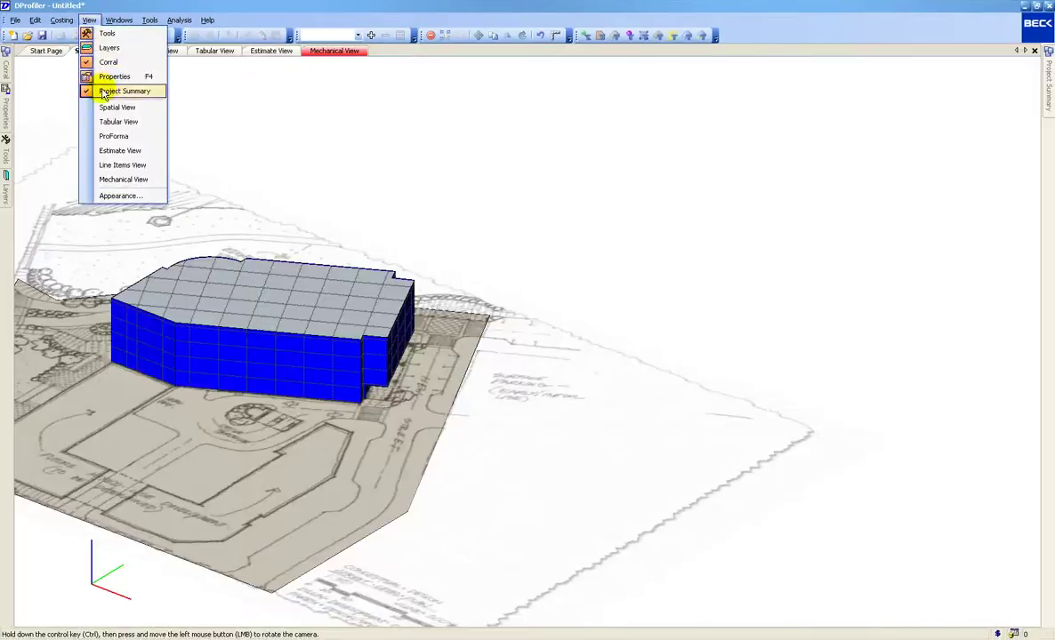
left_click(108, 135)
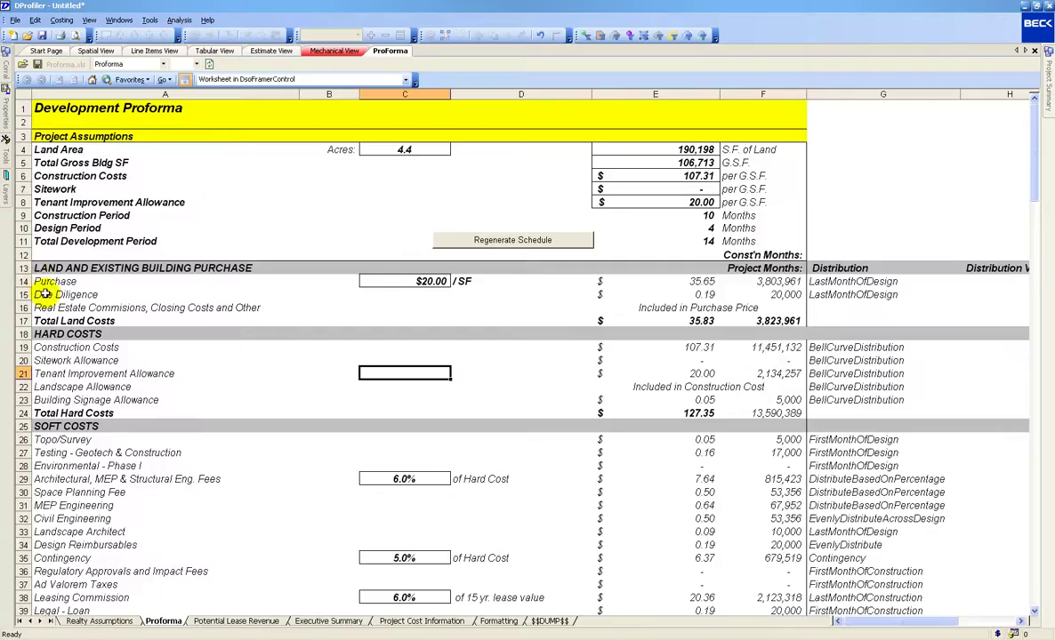
left_click_drag(24, 426, 71, 536)
scroll(75, 525, "down", 5)
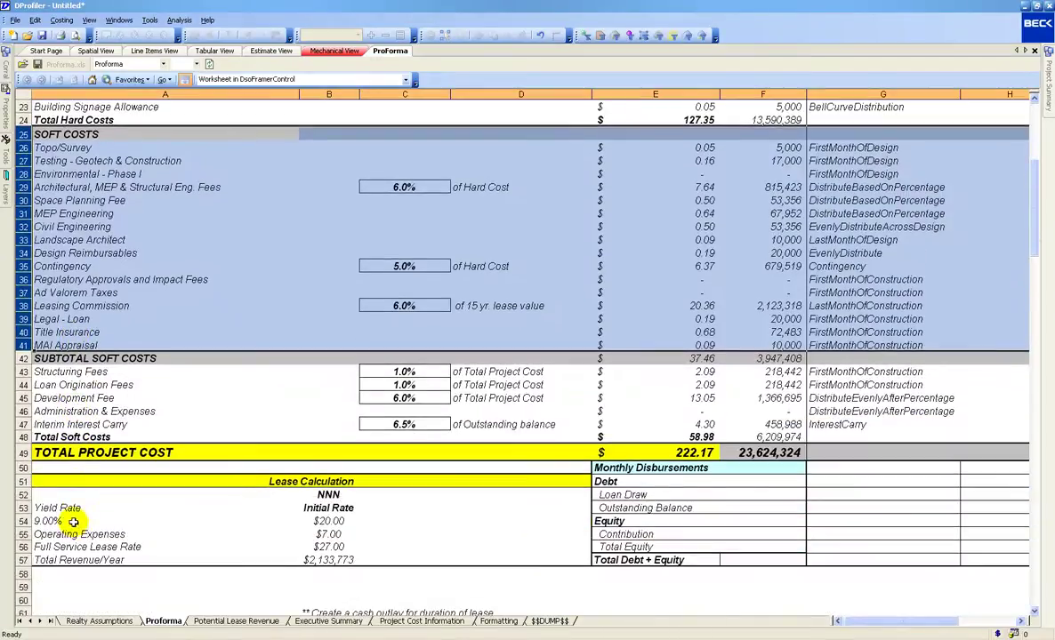
left_click_drag(23, 452, 23, 558)
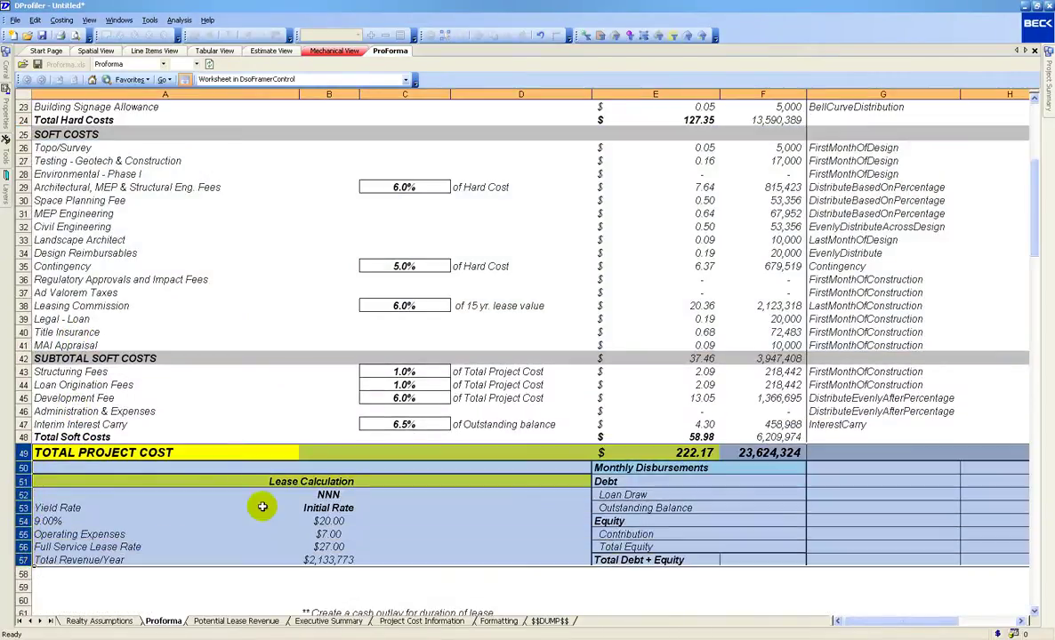
left_click(297, 499)
left_click_drag(308, 501, 309, 559)
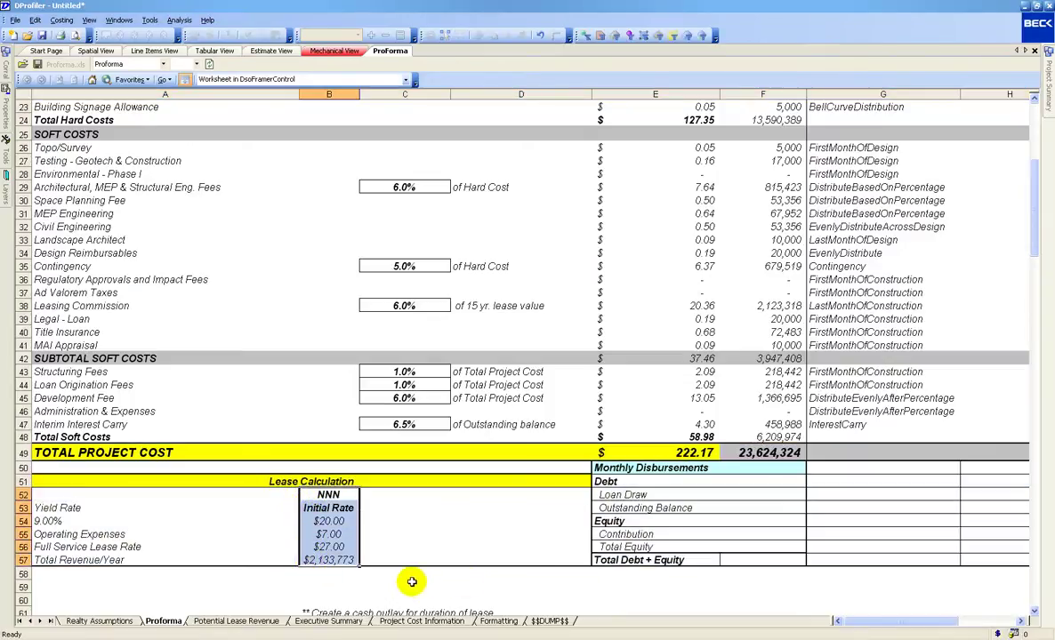
Select the last construction month's total cost cell, then view the Executive Summary sheet.
left_click_drag(903, 620, 989, 619)
left_click(840, 447)
scroll(834, 443, "up", 3)
scroll(835, 443, "up", 3)
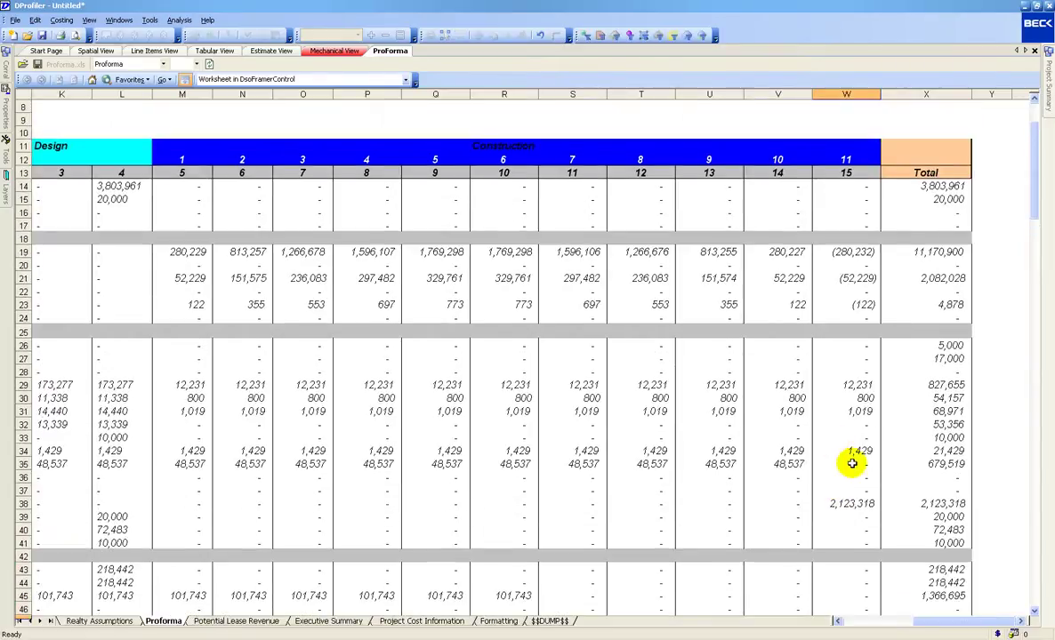
left_click(324, 621)
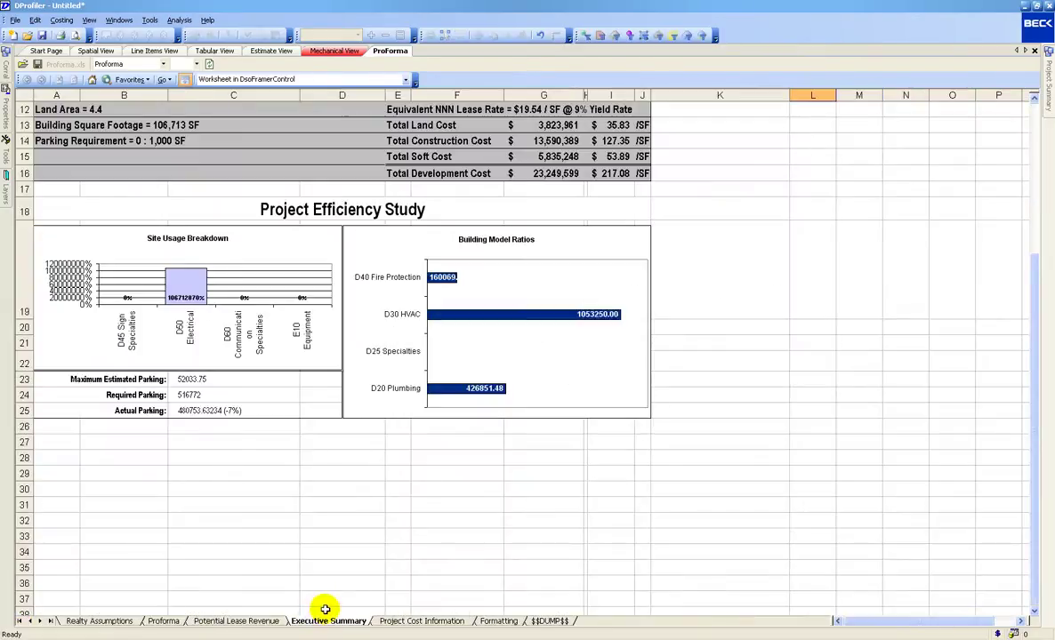
Switch to the Project Cost Information sheet with its cost percentage pie charts.
left_click(402, 621)
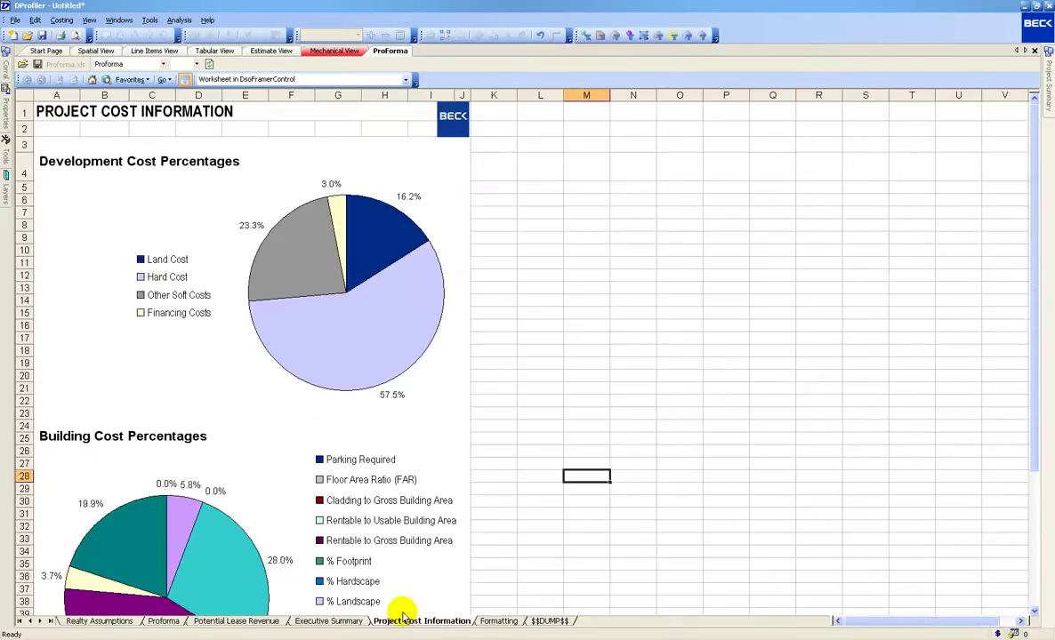